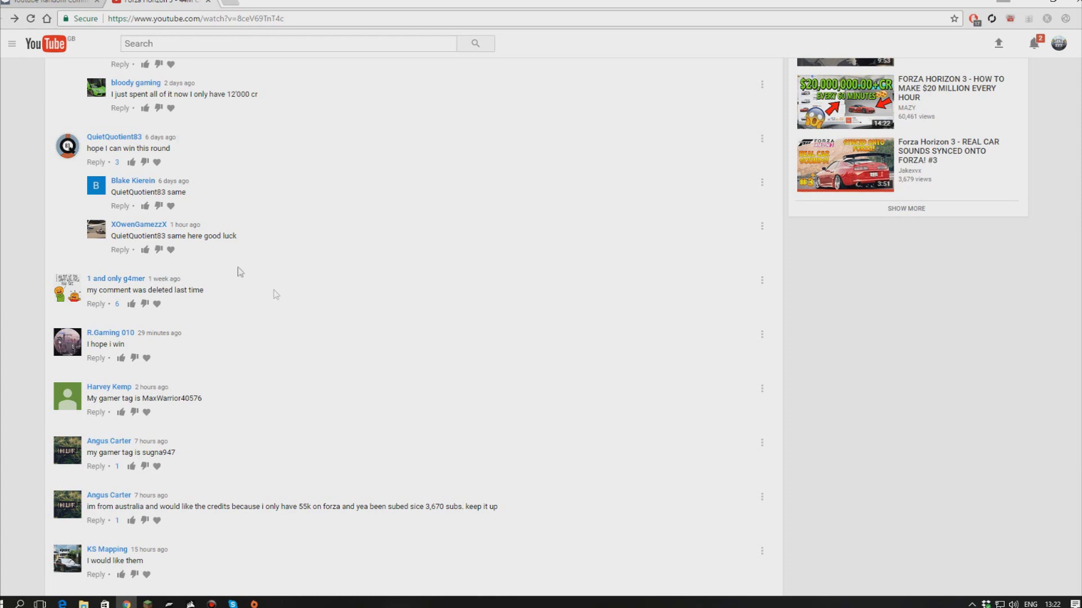
# Select a viewer comment about a deleted comment in the giveaway video's comment section
pyautogui.tripleClick(222, 294)
# Clear the comment selection, grab the giveaway video's address and switch to the comment picker tab
pyautogui.moveTo(221, 295); pyautogui.dragTo(204, 291)
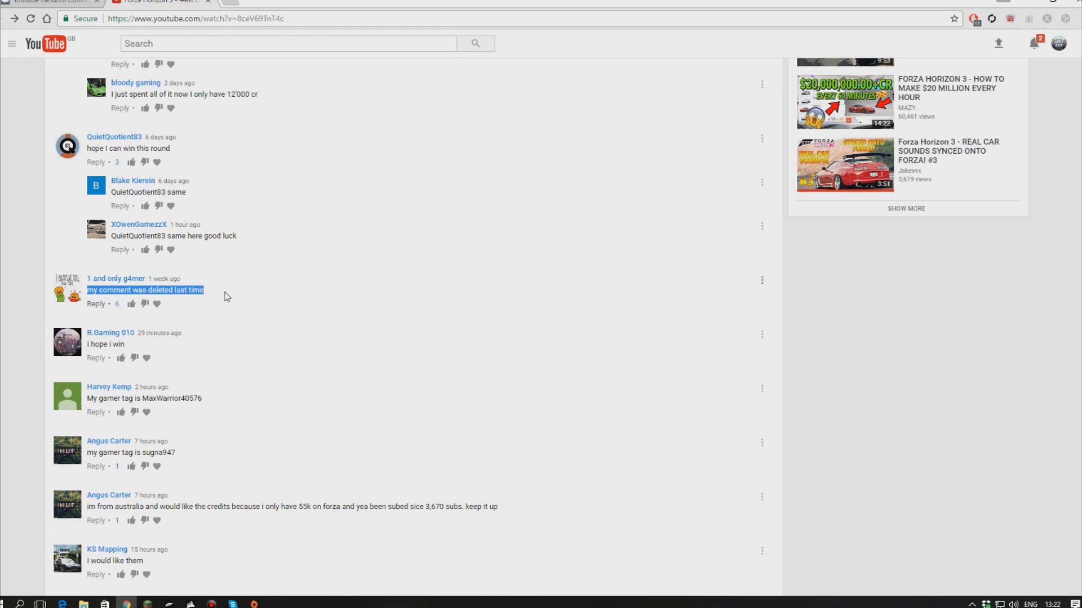
pyautogui.click(224, 296)
pyautogui.scroll(10, 296, 424)
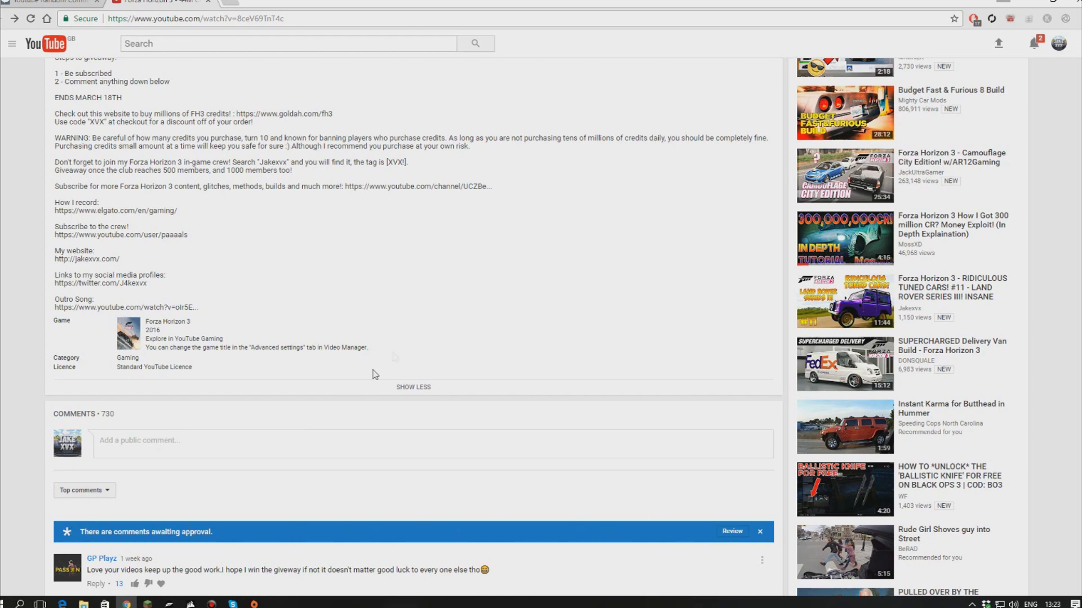
pyautogui.scroll(5, 428, 335)
pyautogui.click(79, 7)
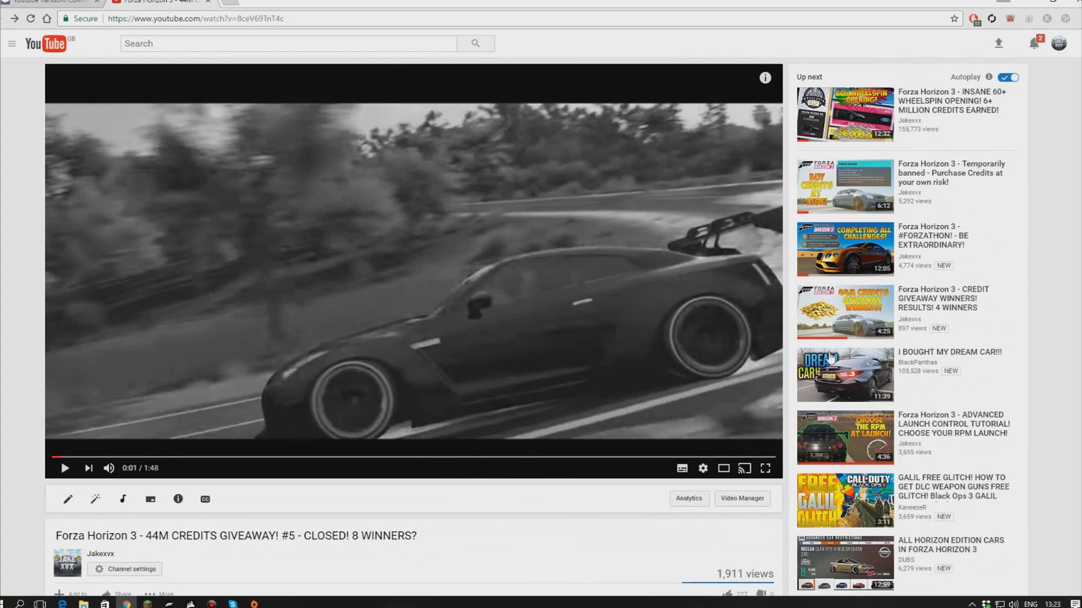
pyautogui.scroll(-3, 417, 413)
pyautogui.scroll(-2, 414, 420)
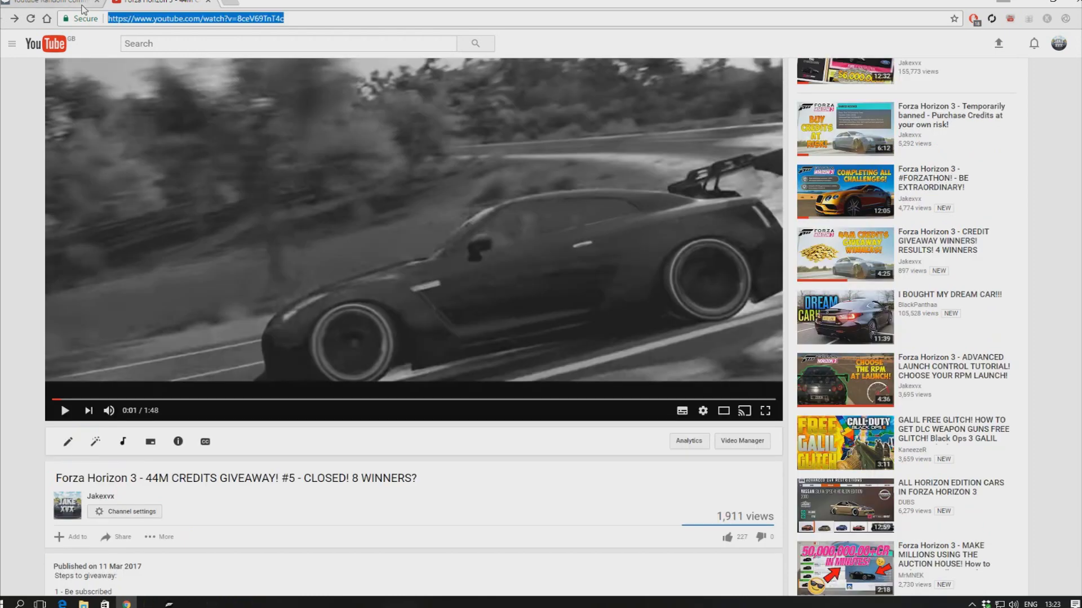
pyautogui.hotkey('ctrl', 'Tab')
pyautogui.click(656, 175)
pyautogui.write('https://www.youtube.com/watch?v=8ceV69TnT4c')
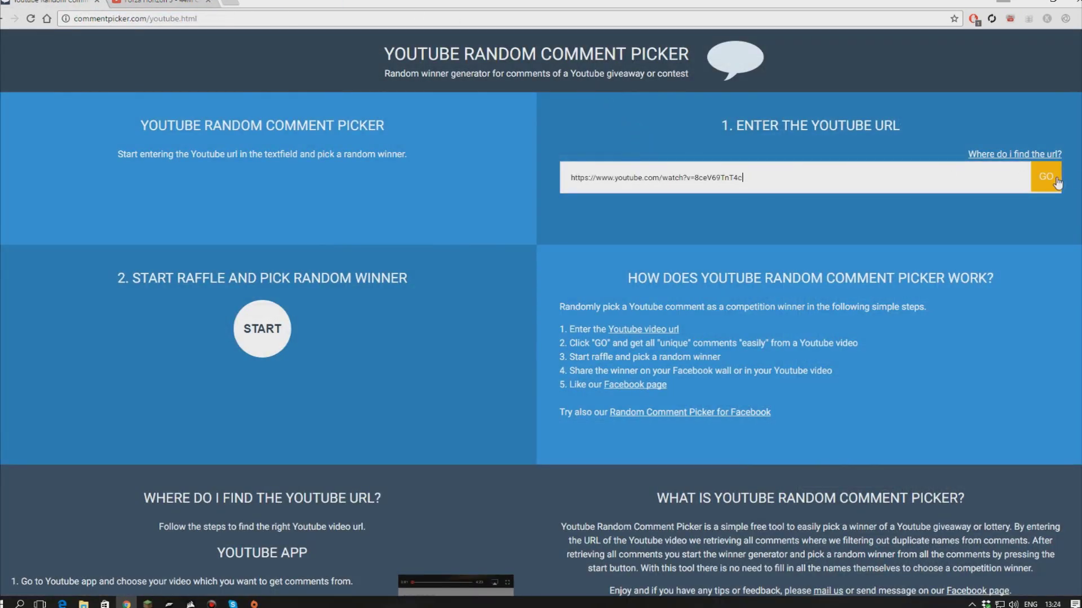
pyautogui.press('Return')
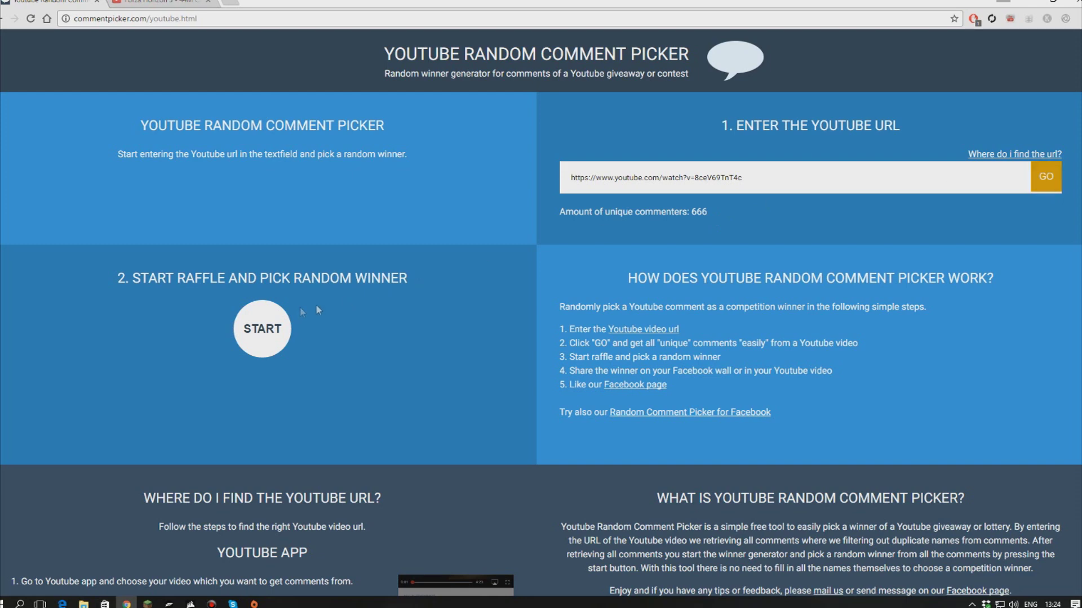
pyautogui.click(260, 327)
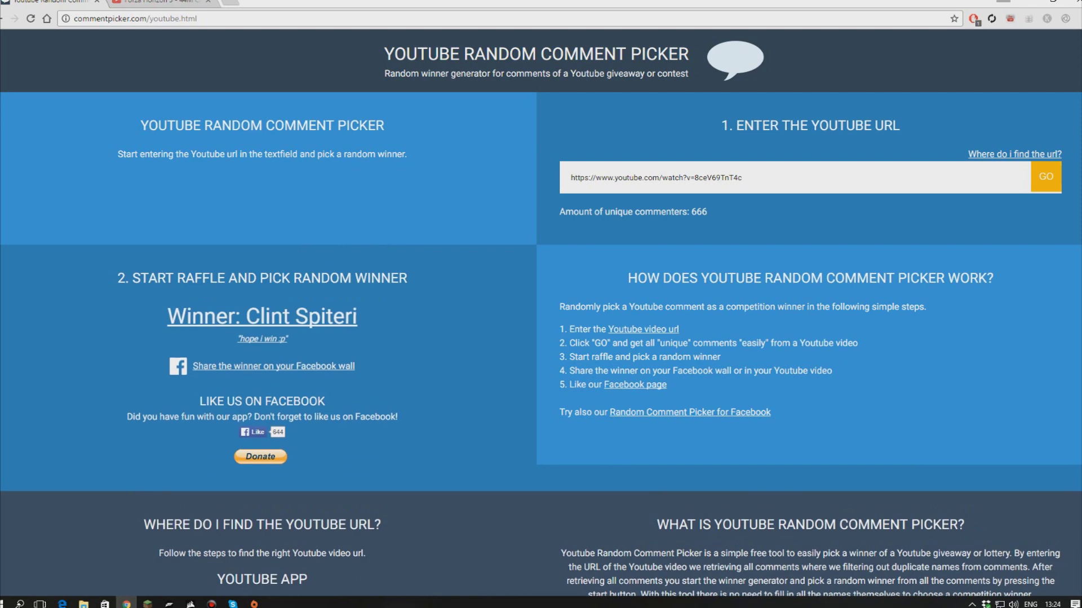
pyautogui.click(19, 603)
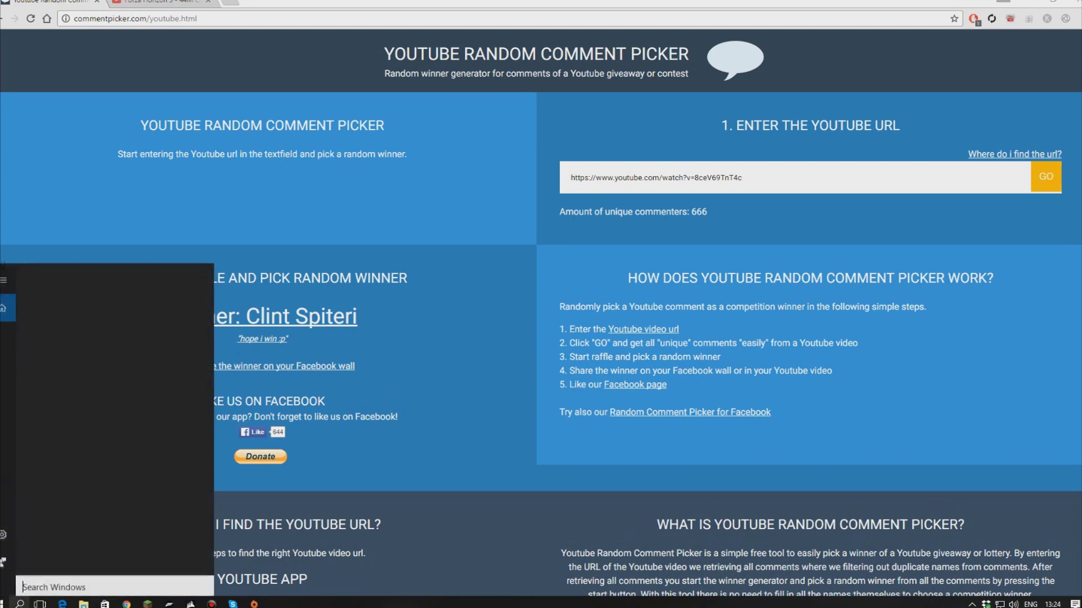
pyautogui.click(275, 603)
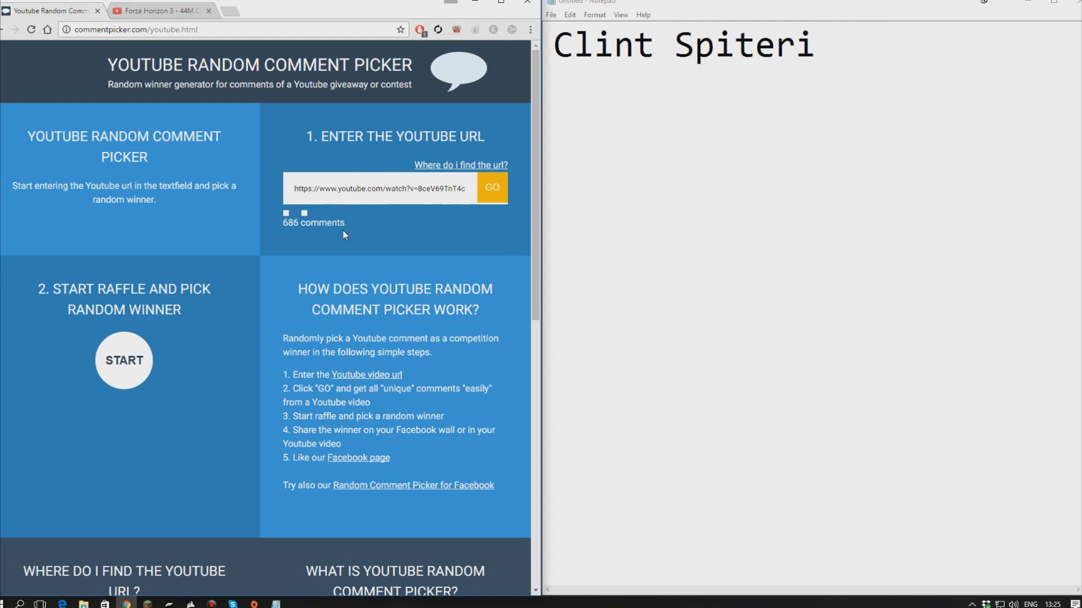
pyautogui.click(122, 371)
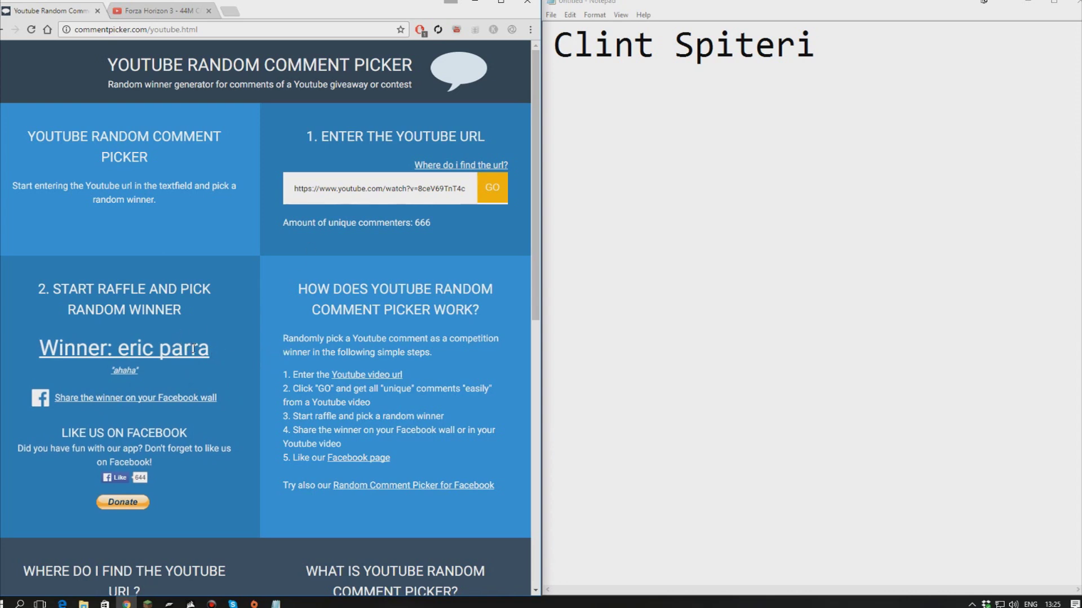
pyautogui.click(621, 256)
pyautogui.press('Return')
pyautogui.write('Eri')
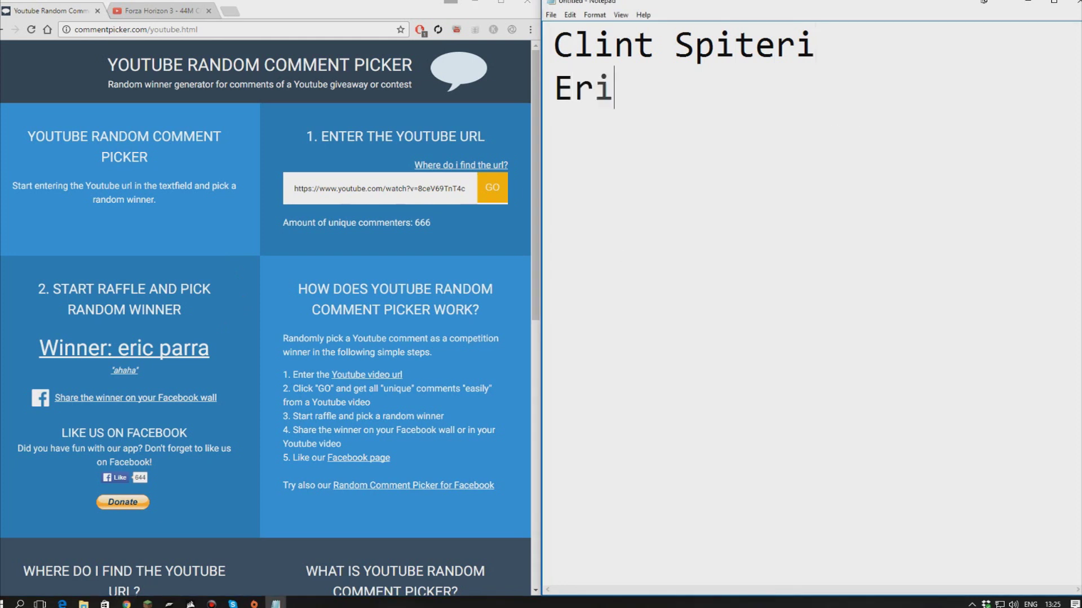
pyautogui.write('c par')
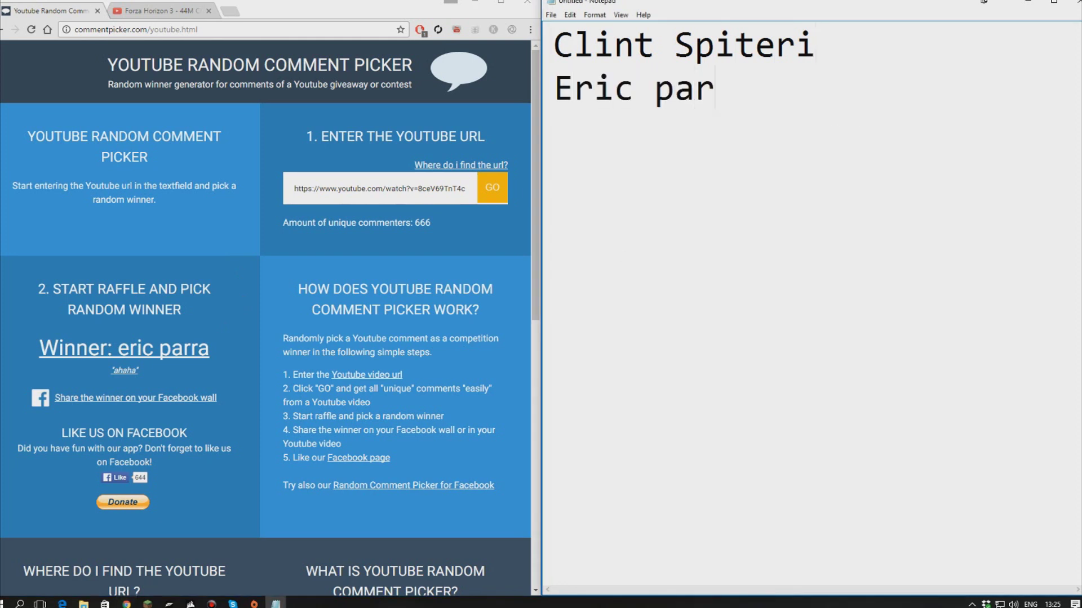
pyautogui.write('ra')
pyautogui.click(125, 348)
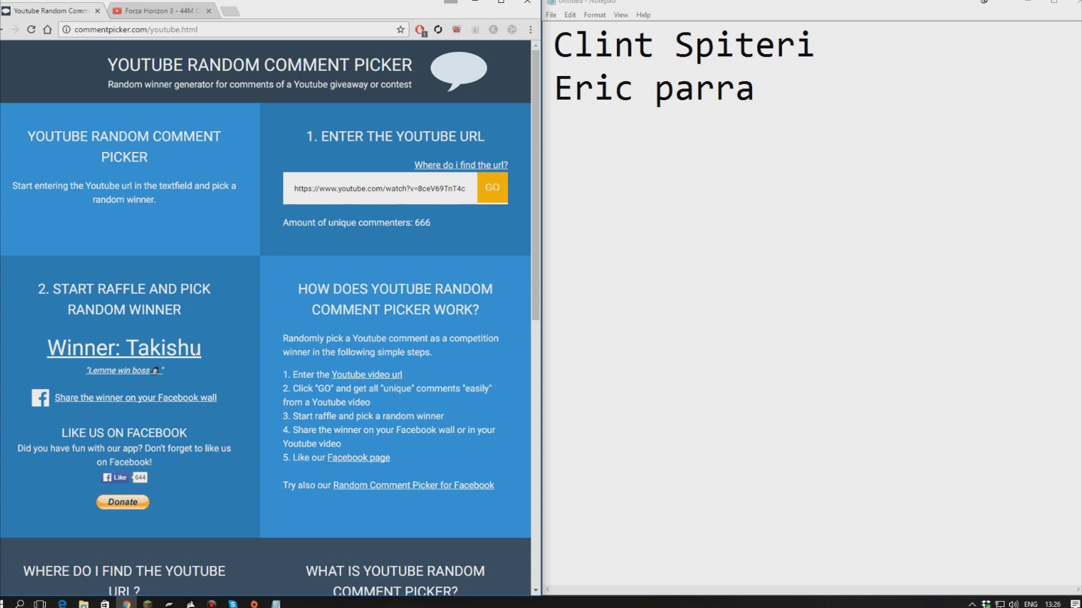
pyautogui.click(870, 80)
pyautogui.press('Return')
pyautogui.write('Tak')
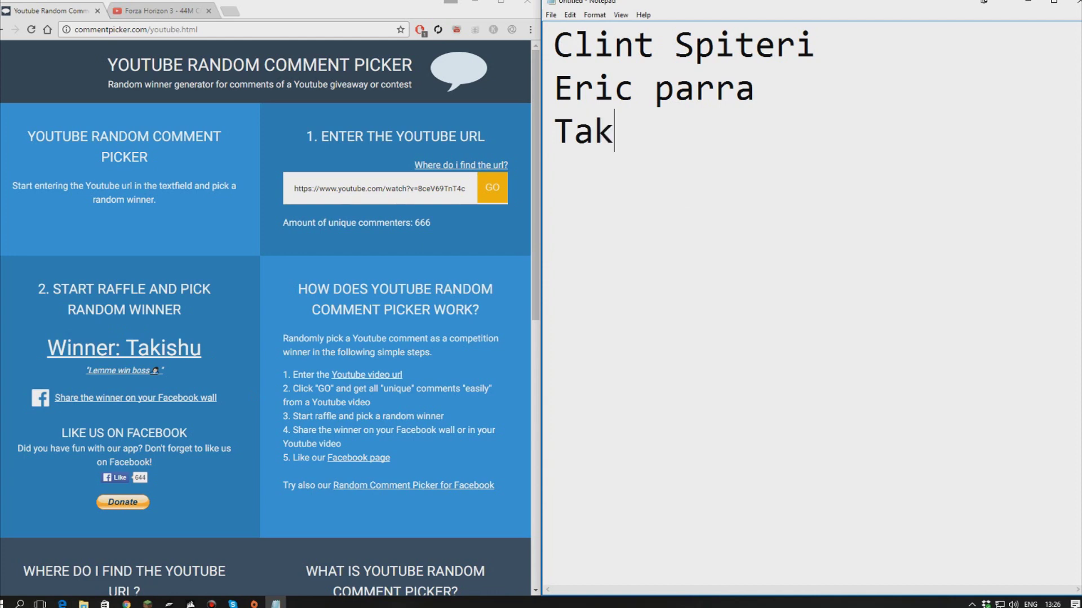
pyautogui.write('ishu')
pyautogui.click(124, 346)
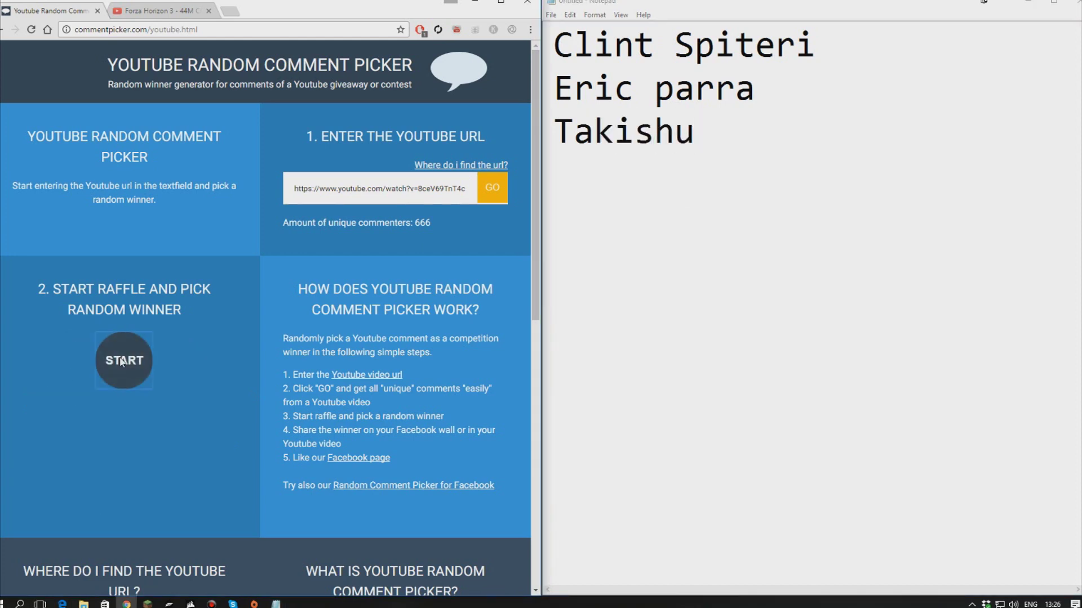
pyautogui.click(124, 347)
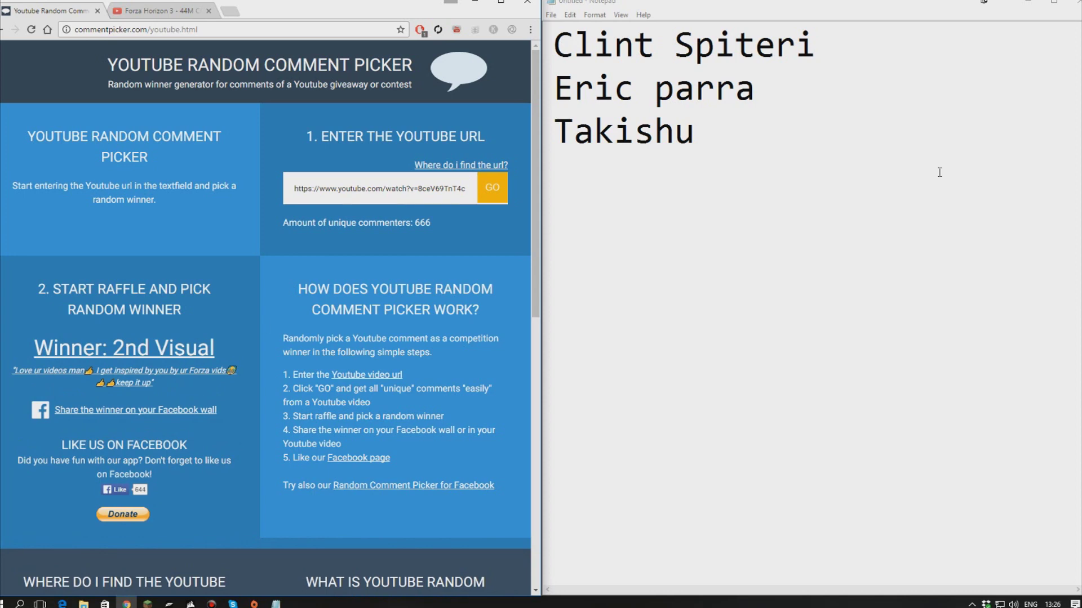
pyautogui.click(872, 235)
pyautogui.write('2n')
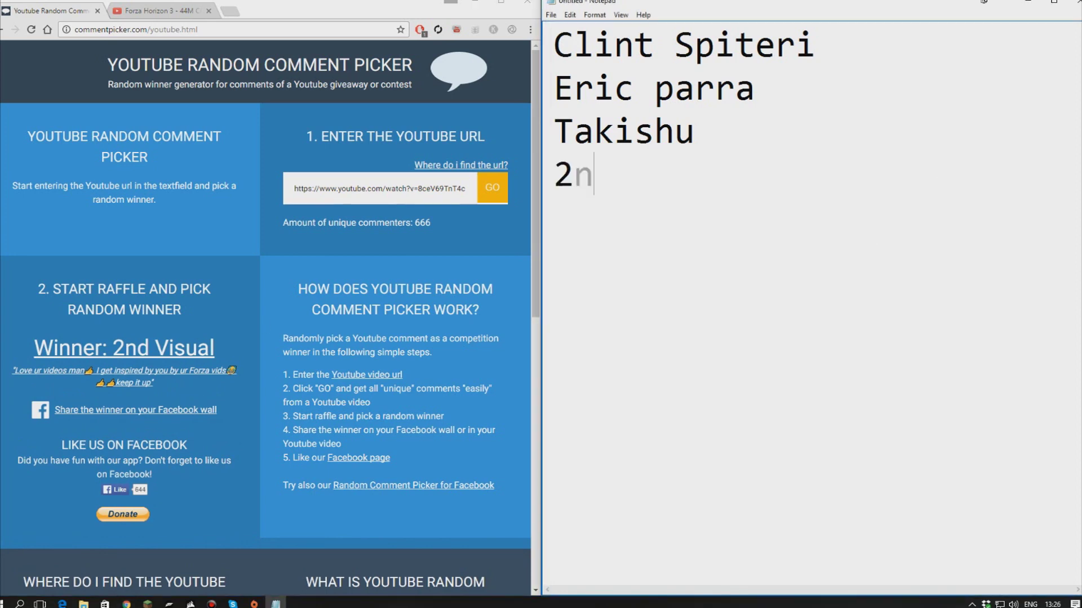
pyautogui.write('d Visual')
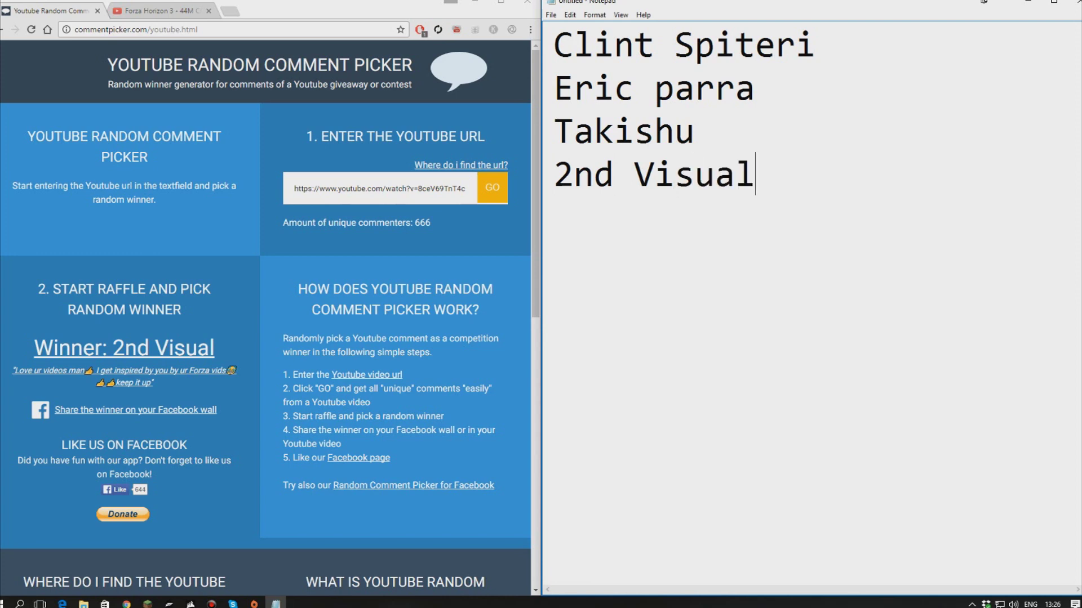
# Reload the comments, draw t top as the fifth winner and add the name to the list
pyautogui.click(492, 187)
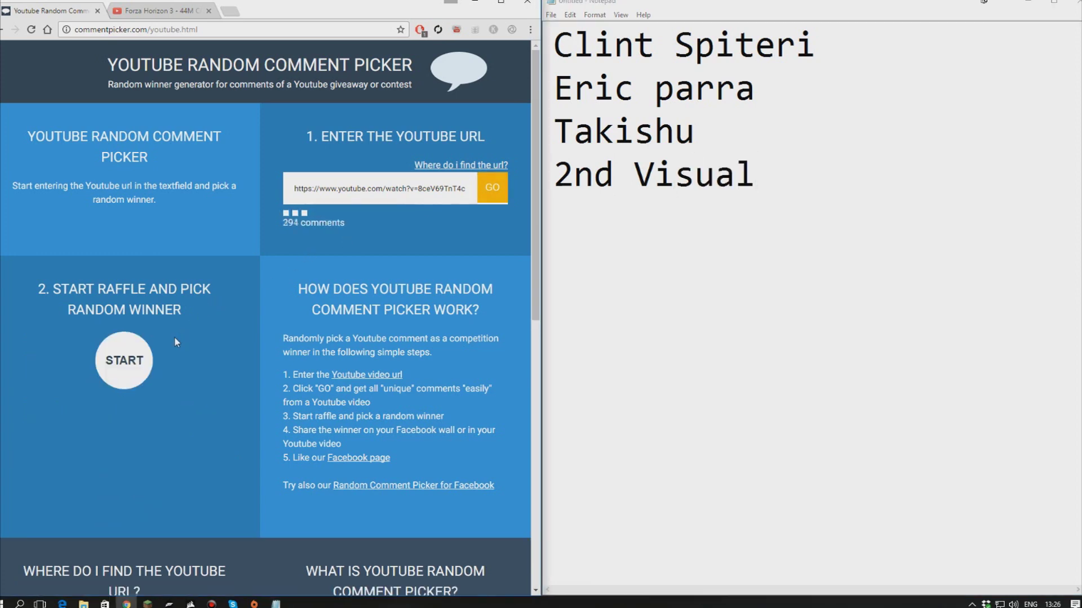
pyautogui.click(129, 379)
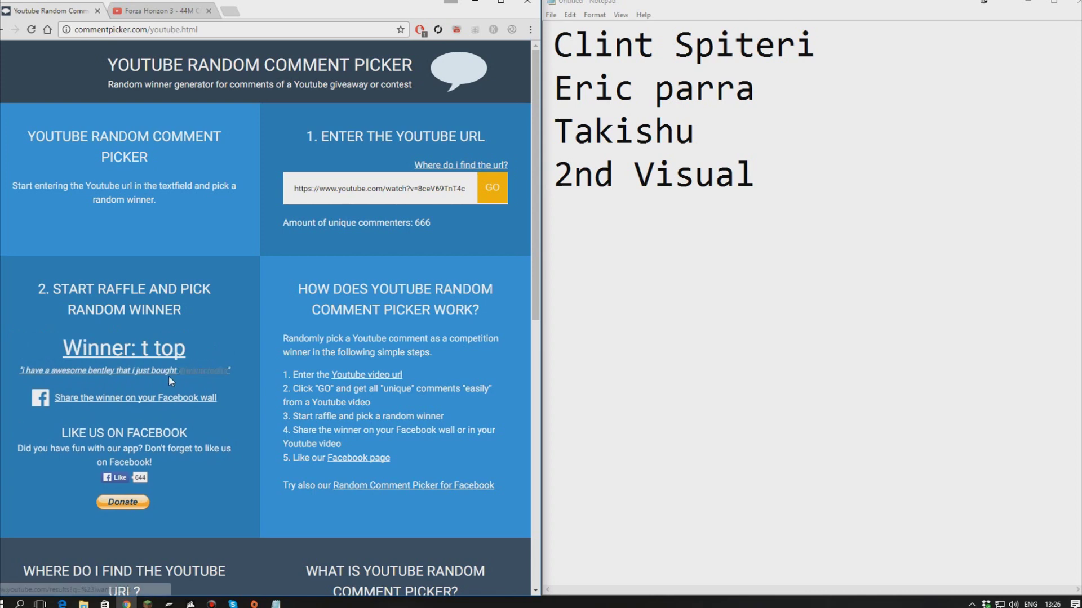
pyautogui.click(785, 198)
pyautogui.write('t')
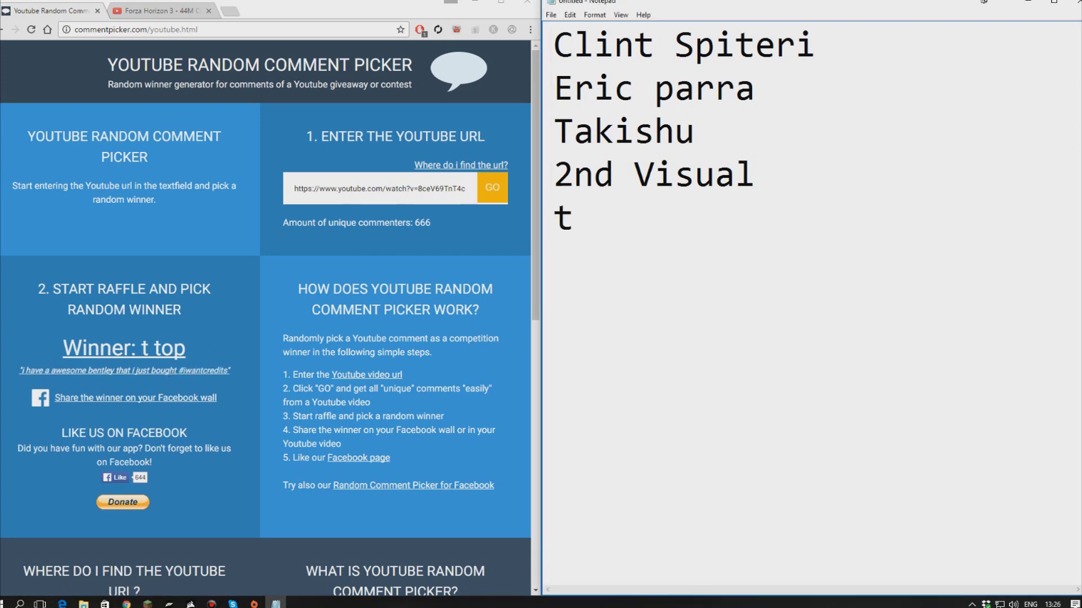
pyautogui.write(' top')
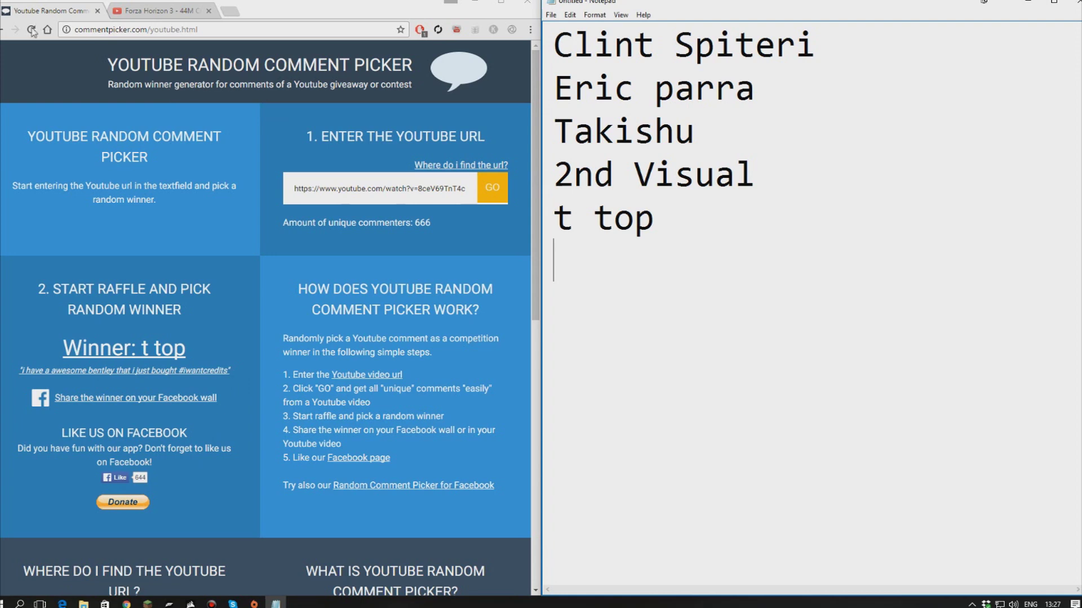
pyautogui.click(30, 29)
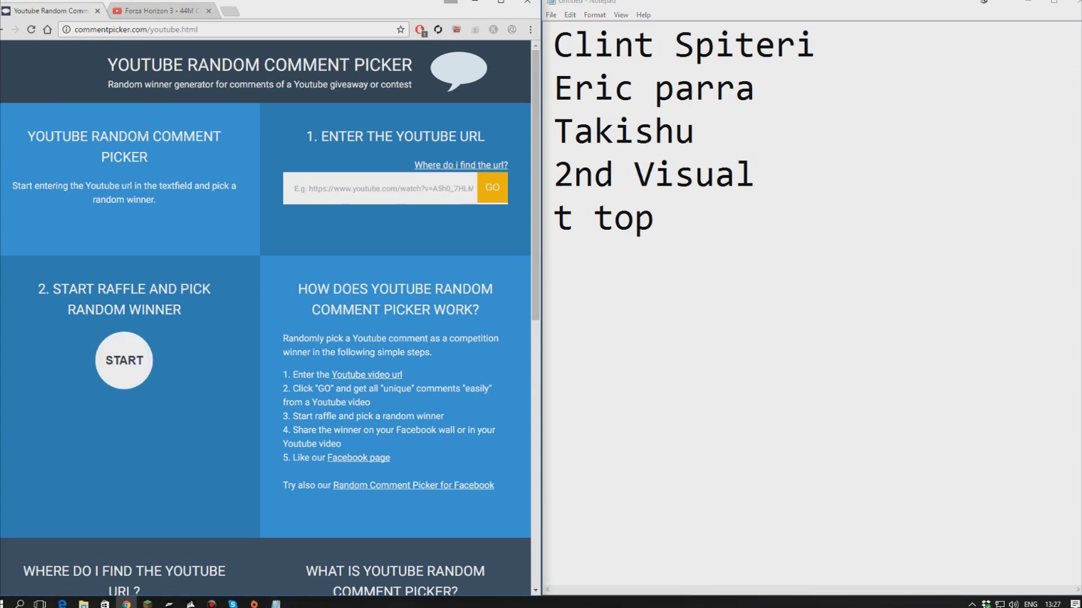
pyautogui.click(385, 188)
pyautogui.write('https://www.youtube.com/watch?v=8ceV69TnT4c')
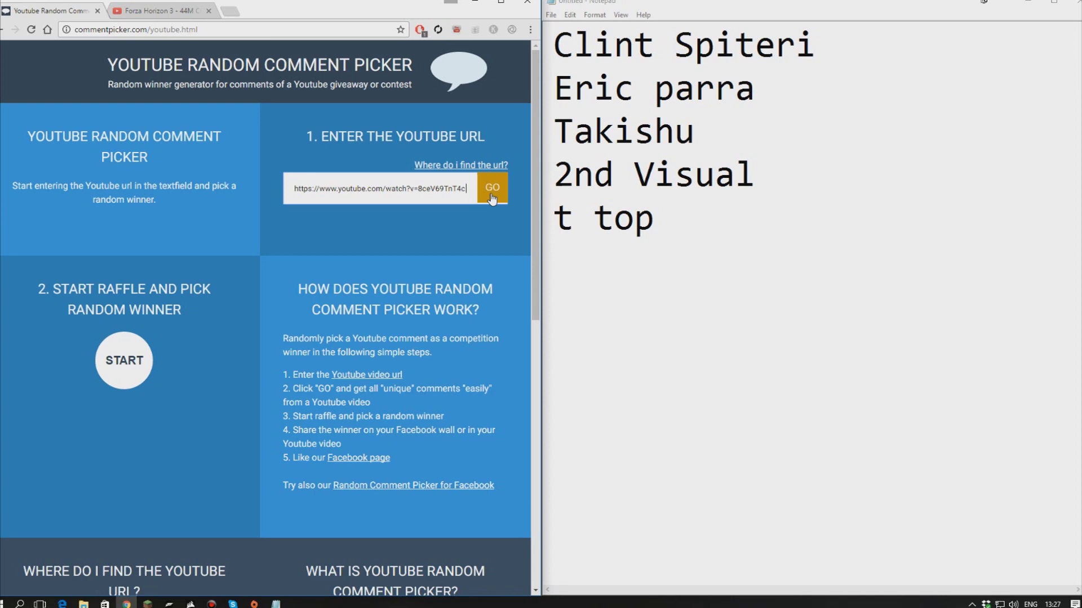
pyautogui.click(491, 195)
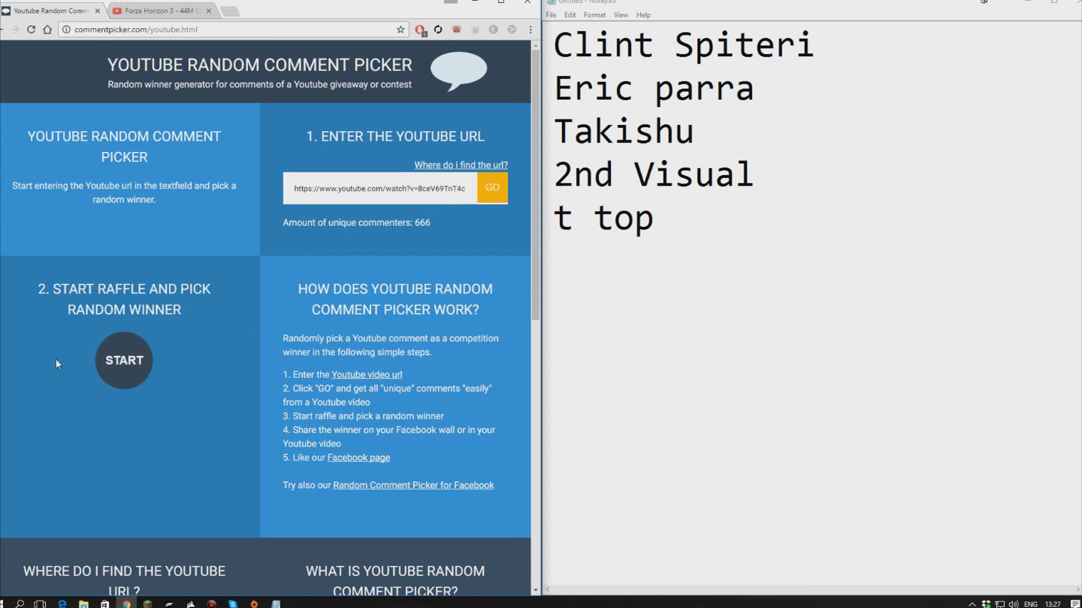
pyautogui.click(131, 376)
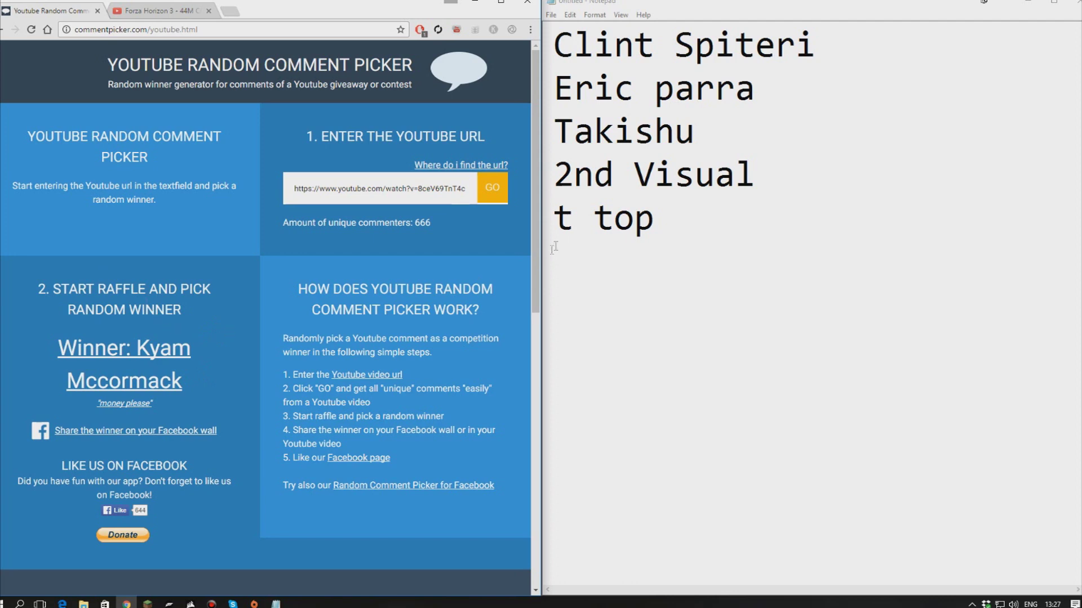
pyautogui.write('Kyam mccormack')
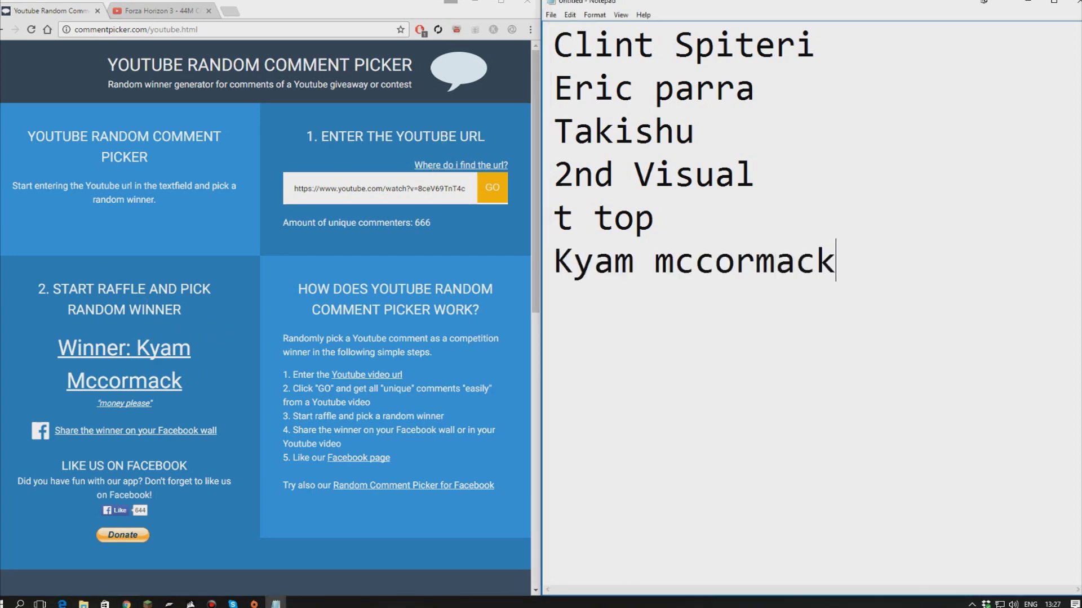
pyautogui.press('Return')
pyautogui.click(32, 29)
pyautogui.click(437, 186)
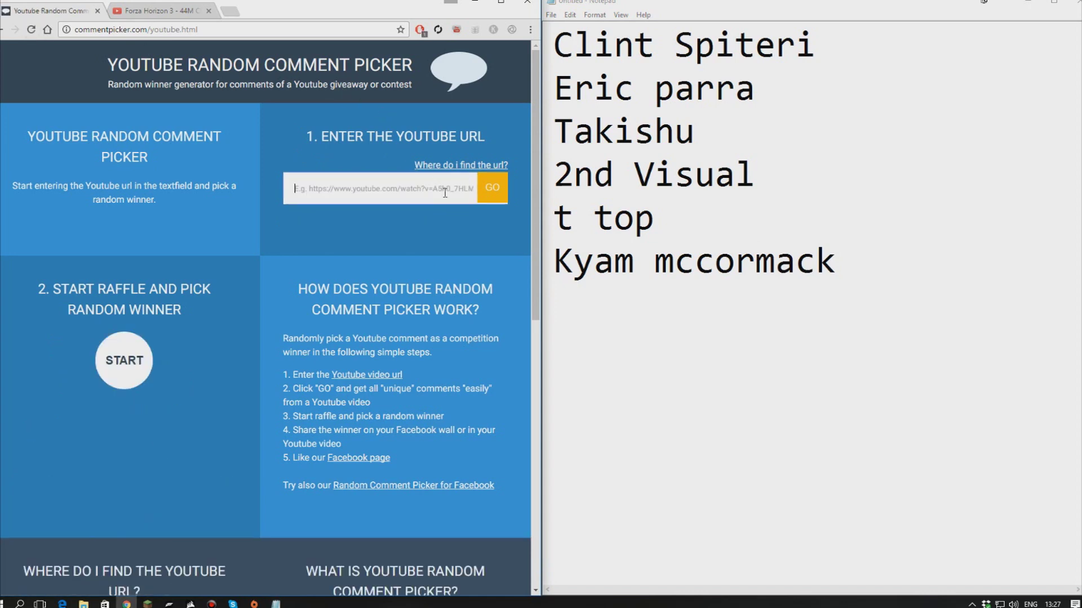
pyautogui.write('https://www.youtube.com/watch?v=8ceV69TnT4c')
pyautogui.click(492, 188)
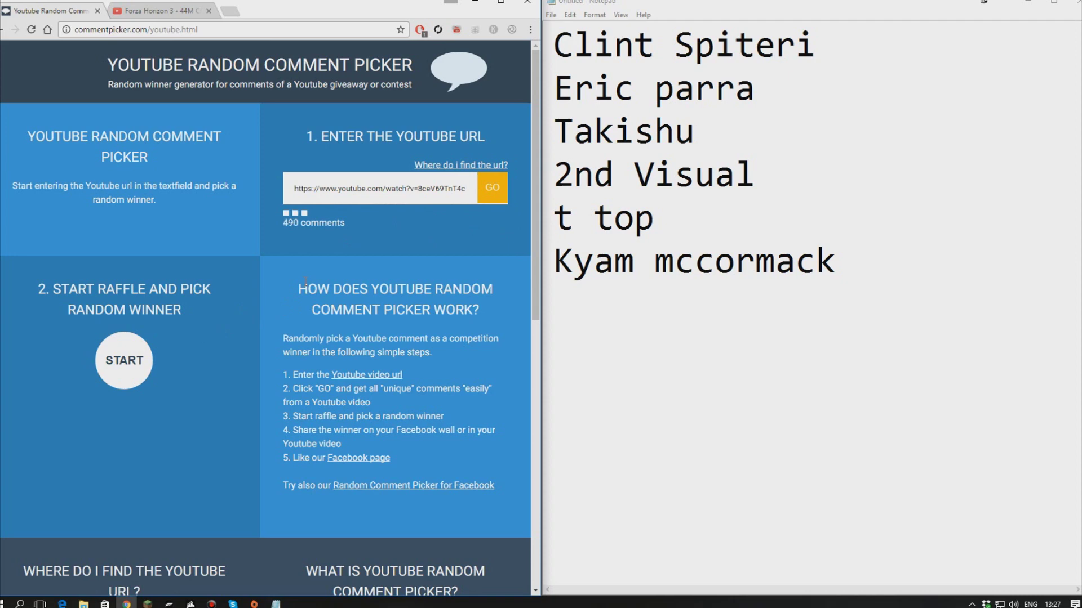
pyautogui.click(121, 356)
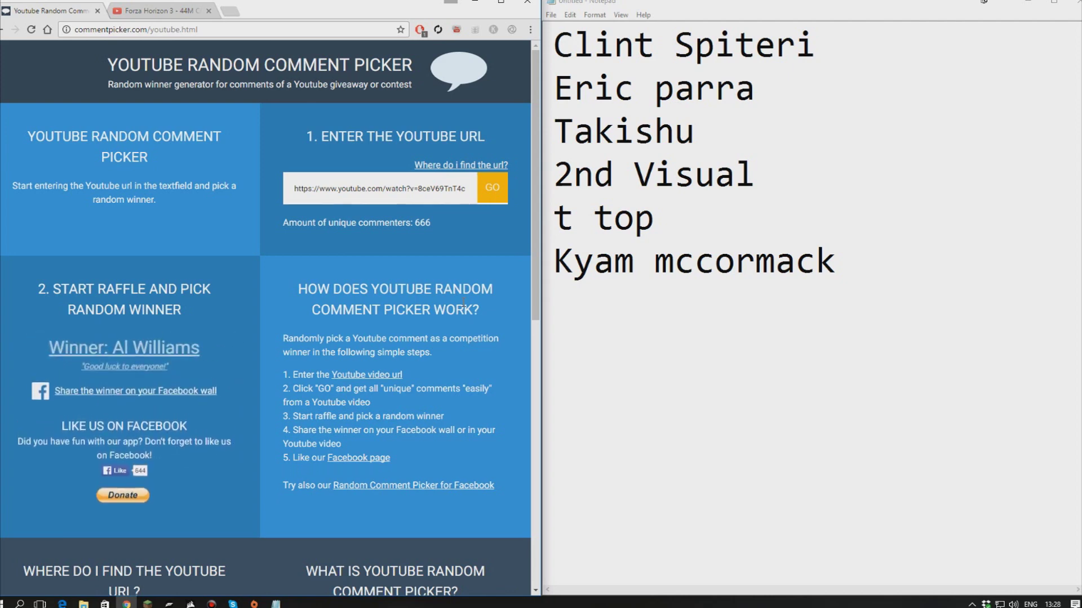
pyautogui.click(810, 313)
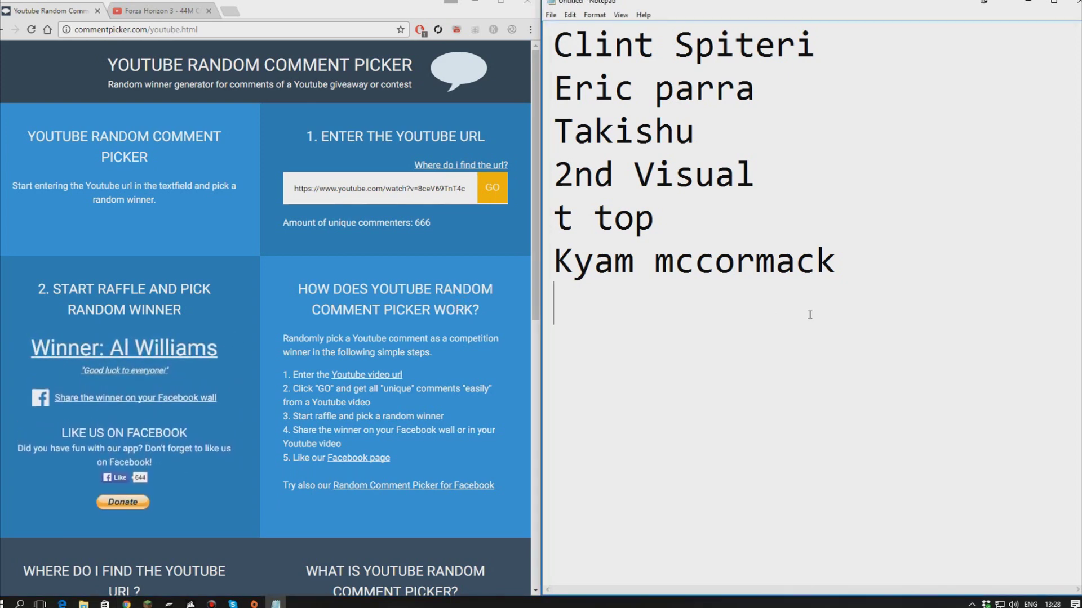
pyautogui.write('Al wili')
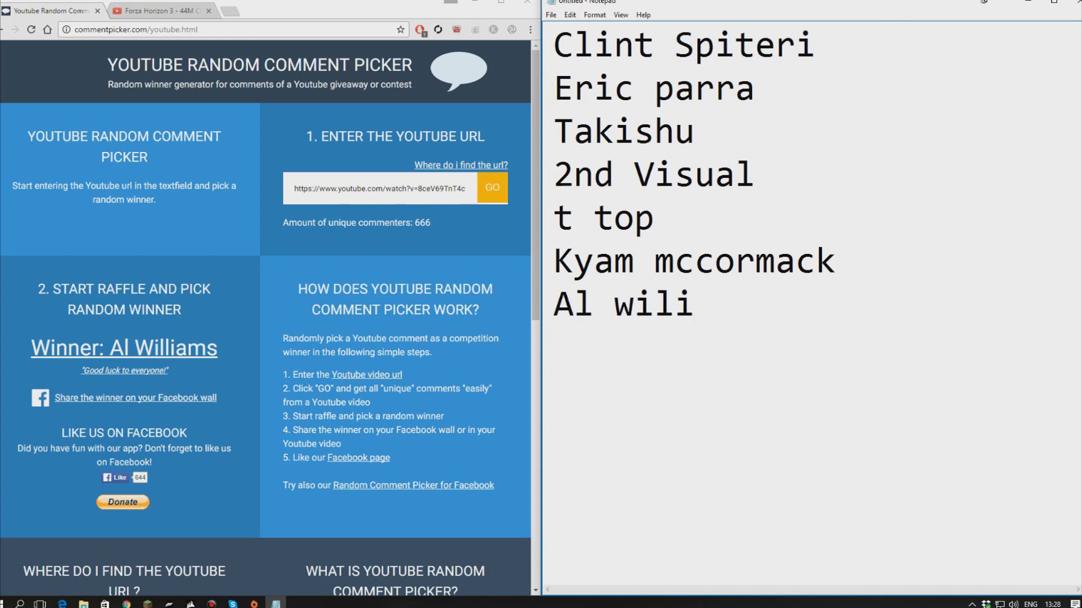
pyautogui.press('BackSpace')
pyautogui.write('liams')
pyautogui.click(30, 31)
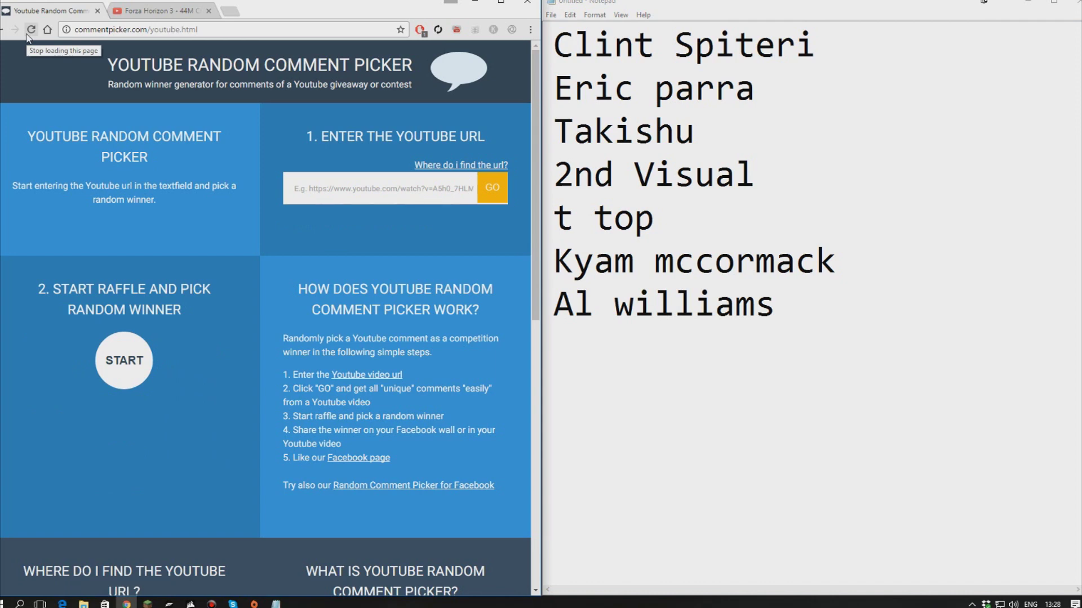
# Reload the picker, draw Minnesota Bass Booster and copy the winning name
pyautogui.click(323, 197)
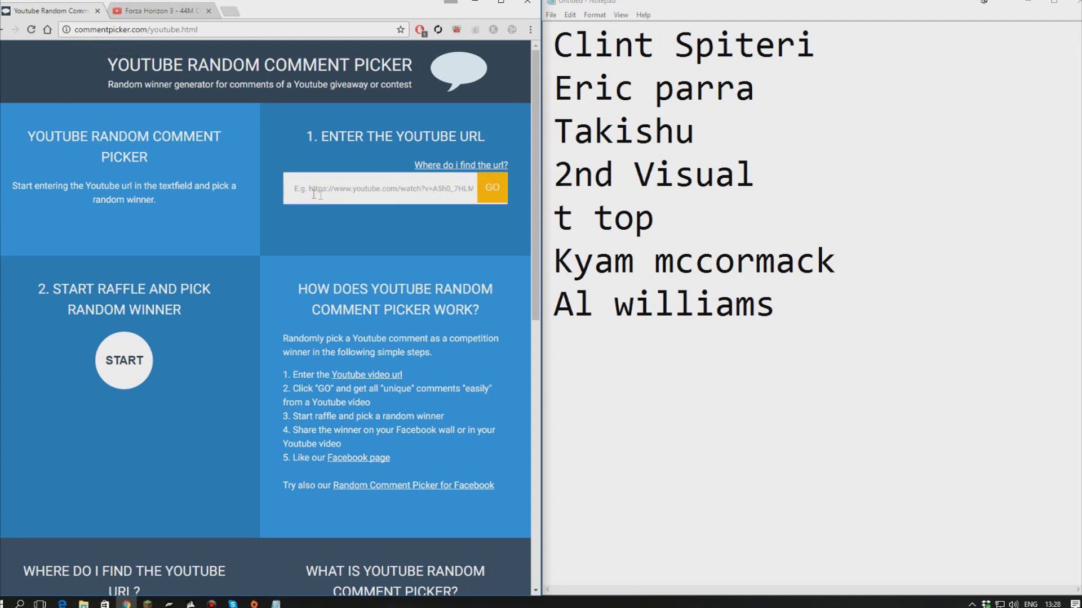
pyautogui.write('https://www.youtube.com/watch?v=8ceV69TnT4c')
pyautogui.click(480, 201)
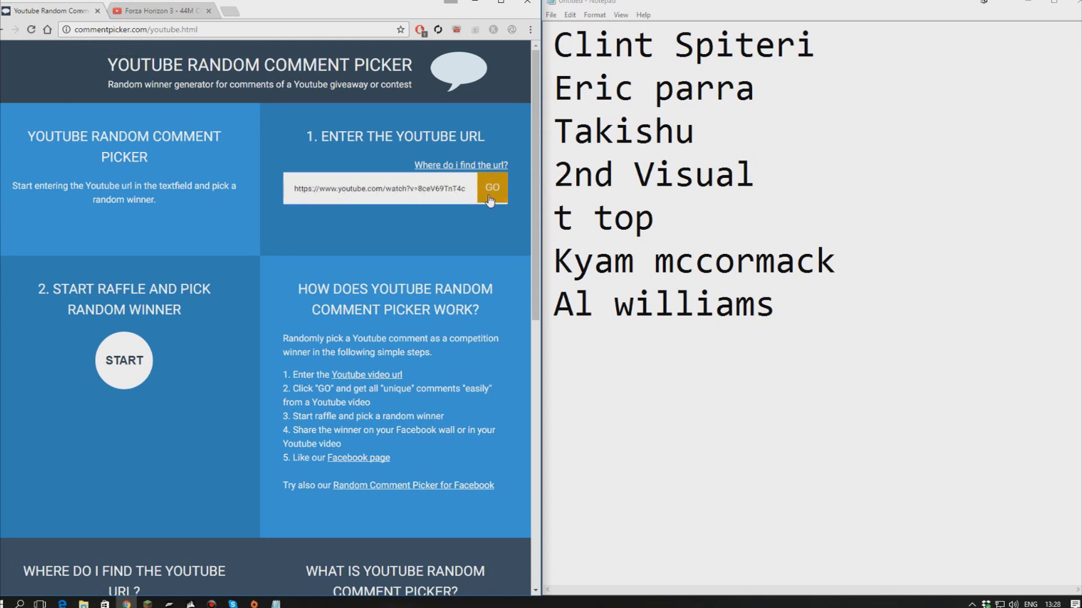
pyautogui.click(121, 345)
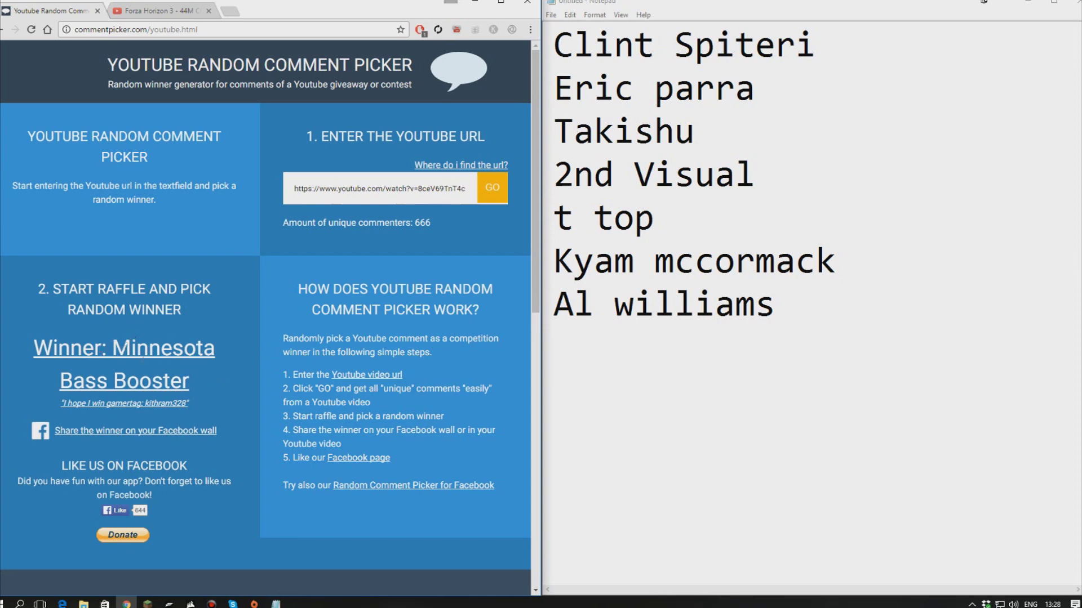
pyautogui.hotkey('ctrl', 'c')
# Paste Minnesota Bass Booster as the eighth name in the Notepad winners list
pyautogui.click(753, 373)
pyautogui.hotkey('ctrl', 'v')
pyautogui.moveTo(553, 44); pyautogui.dragTo(636, 58)
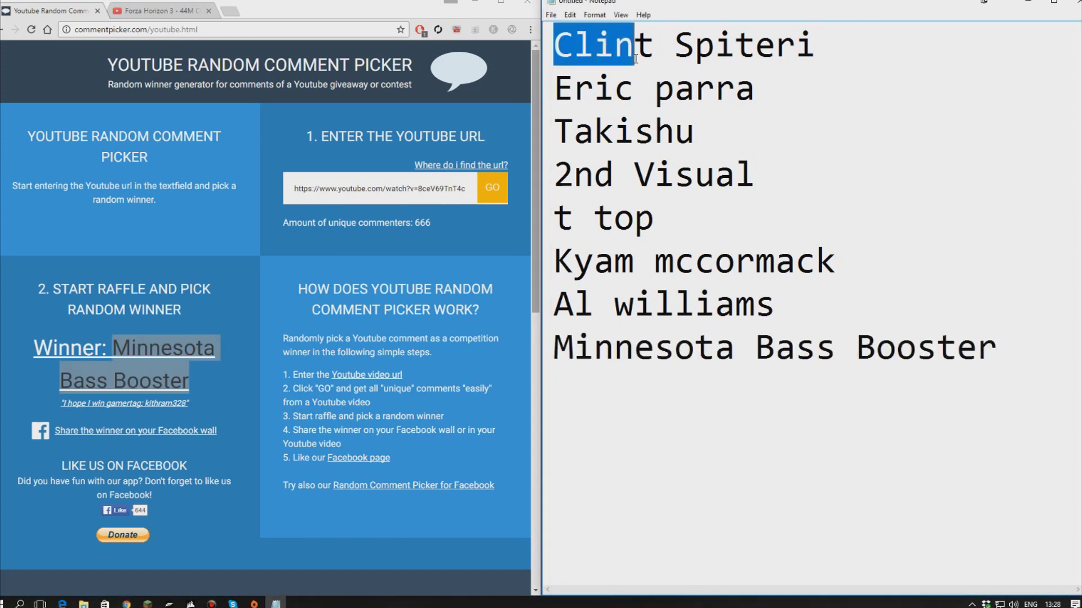
pyautogui.click(616, 90)
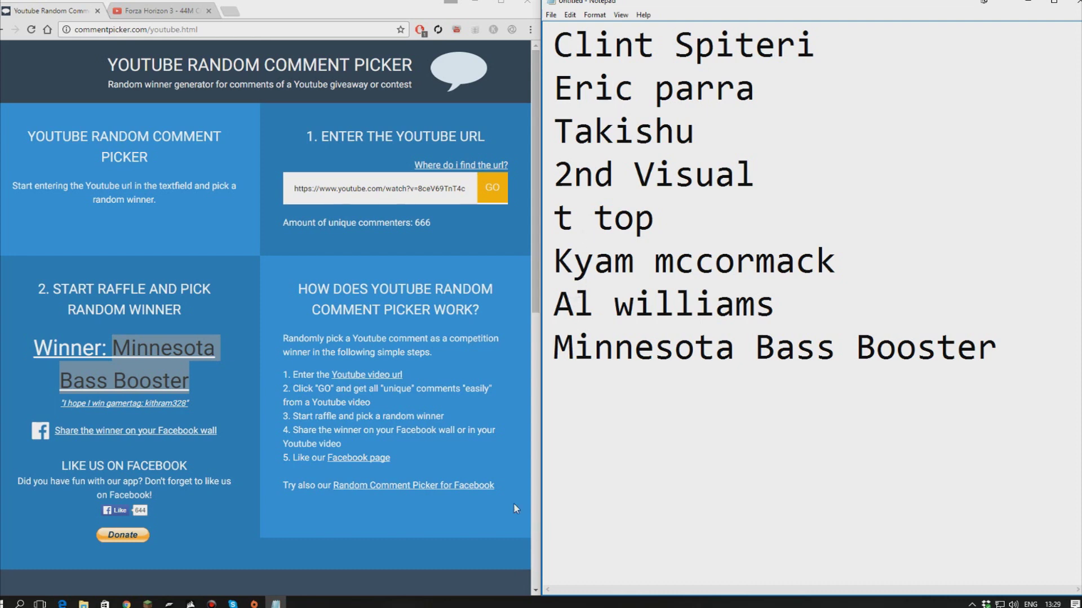
# Return to the Forza Horizon 3 video and close the comment picker tab
pyautogui.click(134, 12)
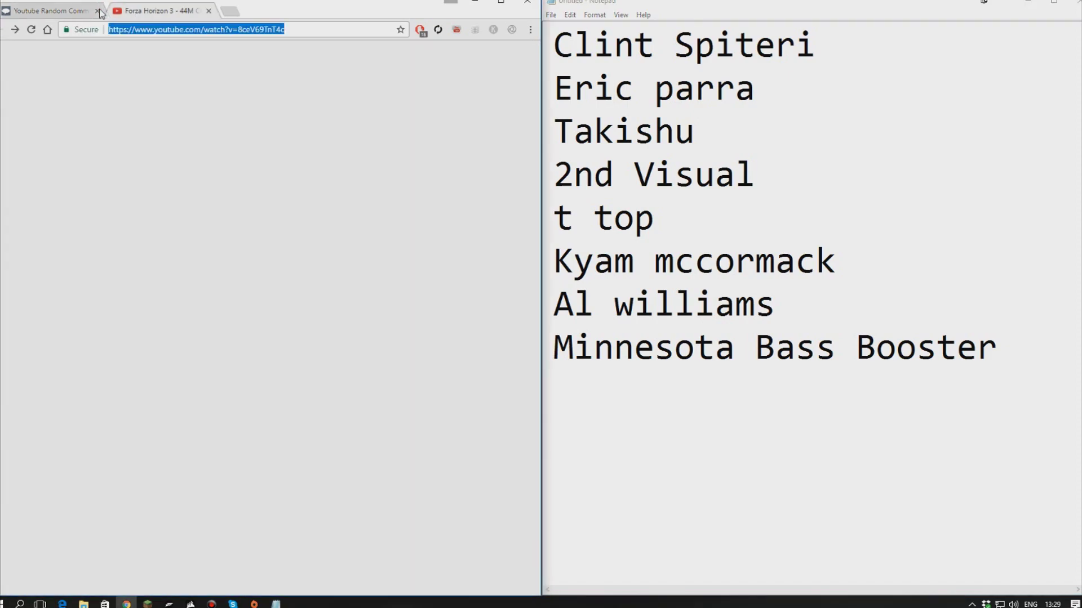
pyautogui.click(98, 10)
pyautogui.scroll(-1, 248, 246)
pyautogui.scroll(-2, 248, 246)
pyautogui.scroll(-2, 249, 246)
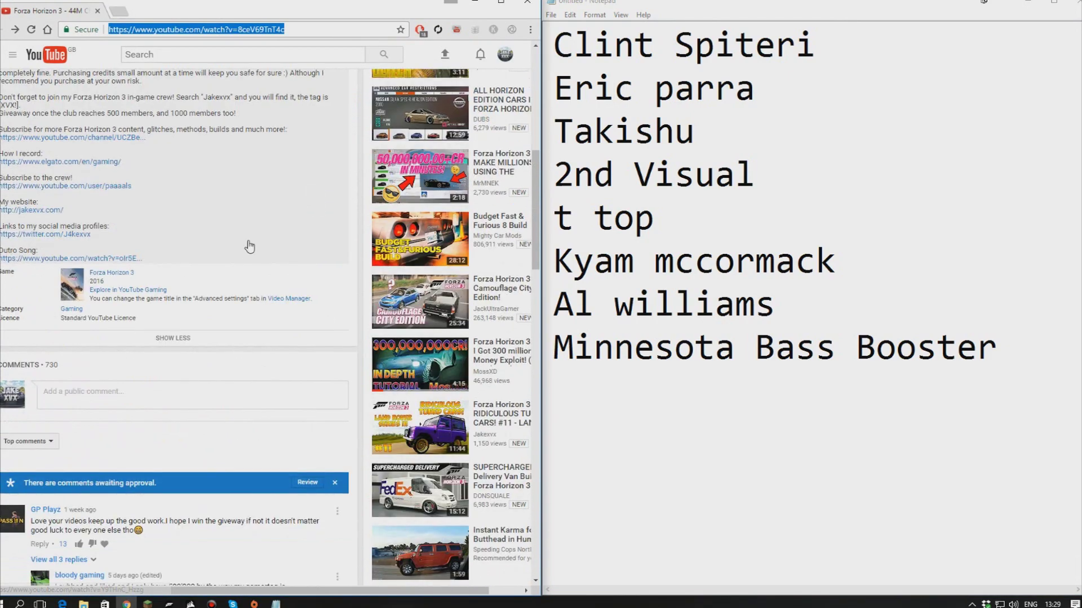
pyautogui.scroll(-4, 249, 245)
pyautogui.scroll(-3, 244, 284)
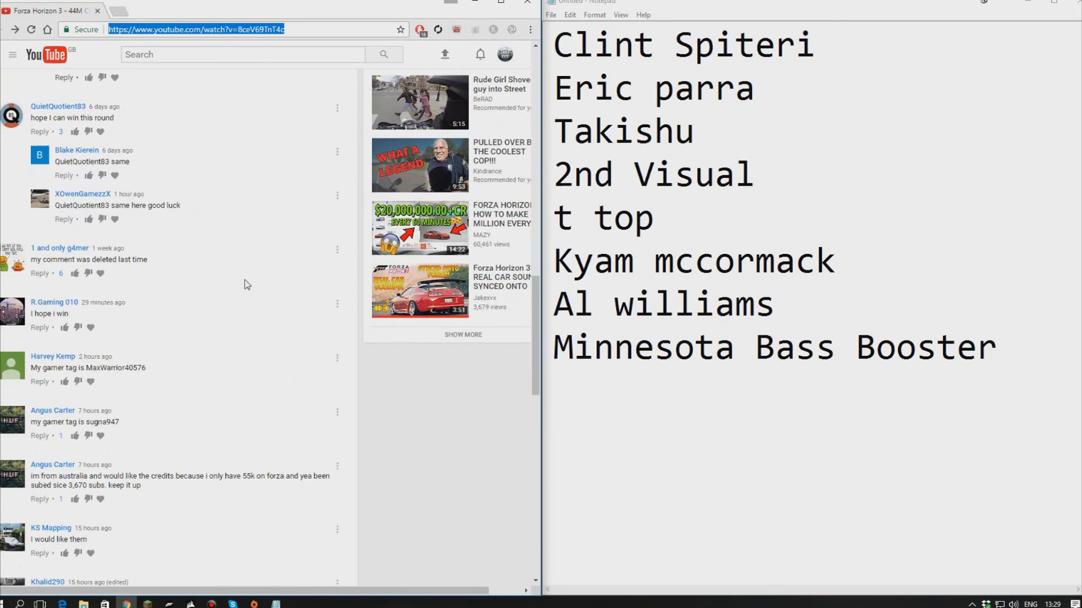
pyautogui.scroll(-5, 244, 284)
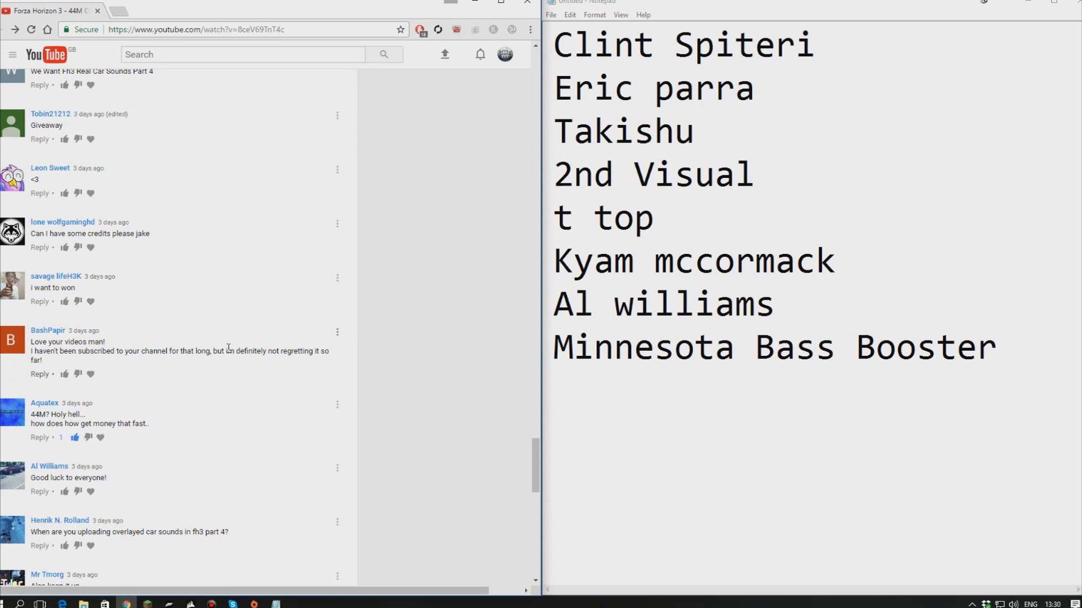
pyautogui.scroll(-3, 224, 343)
pyautogui.scroll(-5, 289, 374)
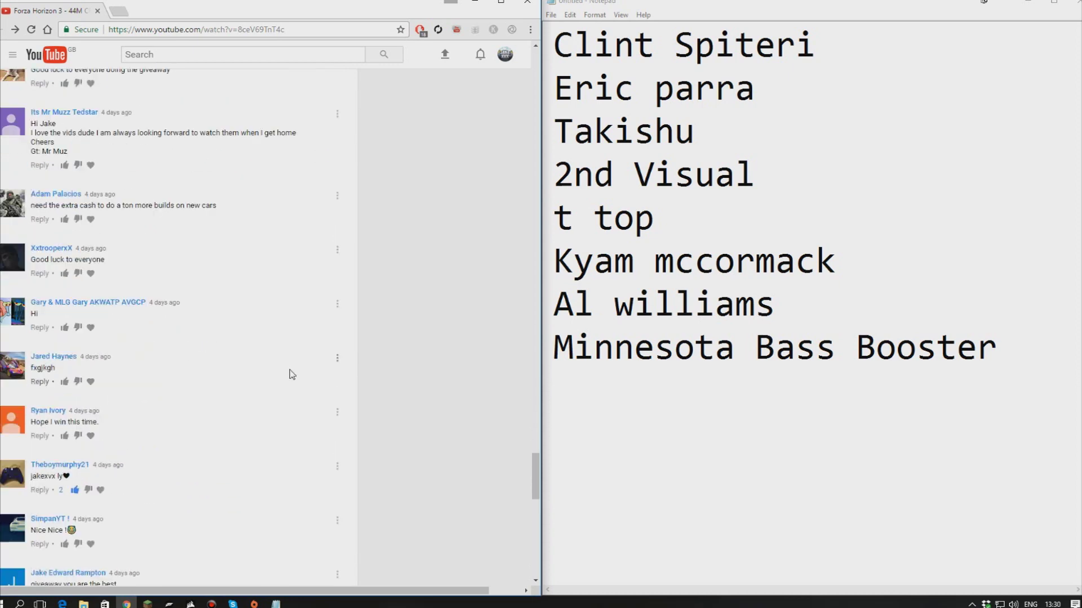